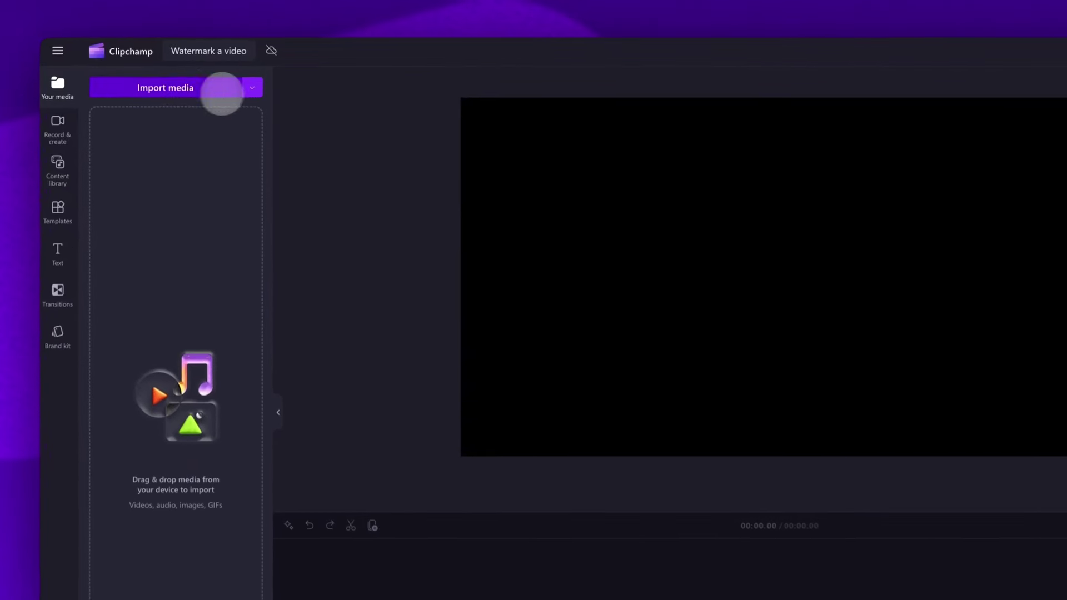
Import My video.mp4 and drag it onto the timeline
{"action": "left_click", "coordinate": [171, 88]}
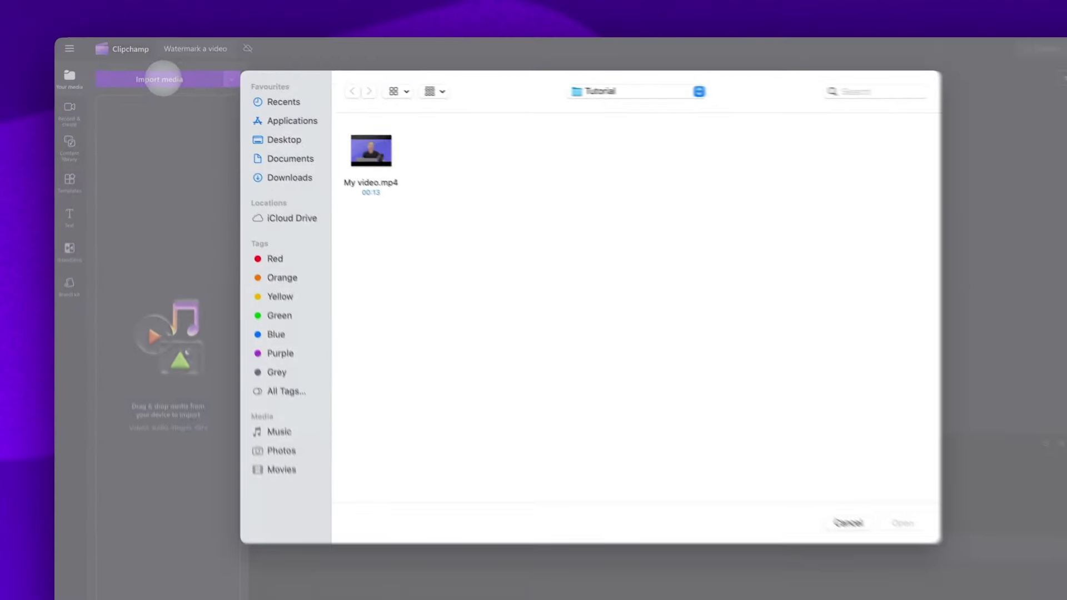
{"action": "left_click", "coordinate": [324, 161]}
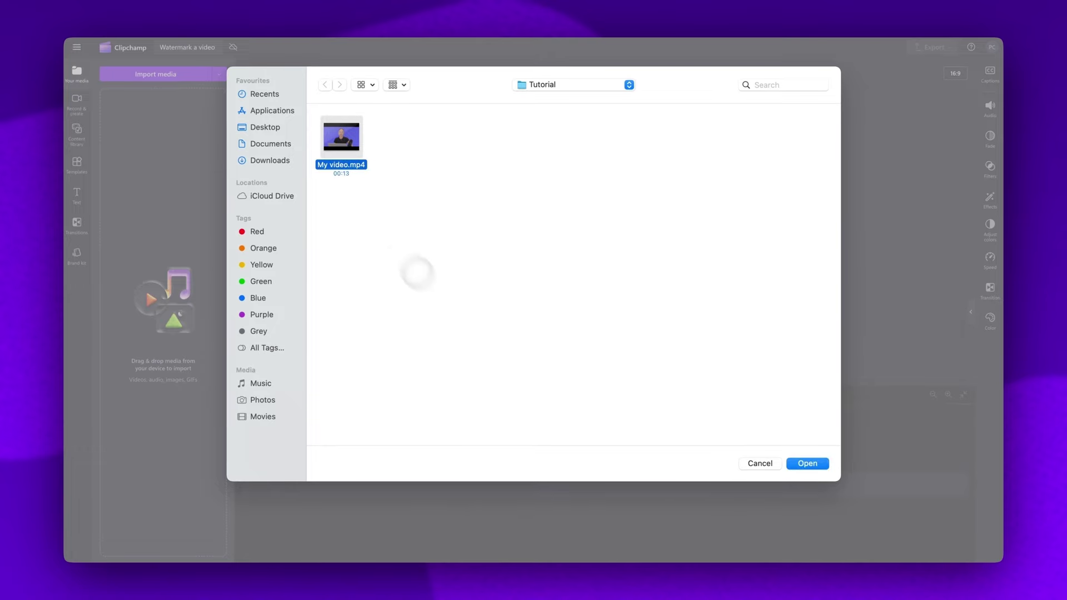
{"action": "left_click", "coordinate": [801, 465]}
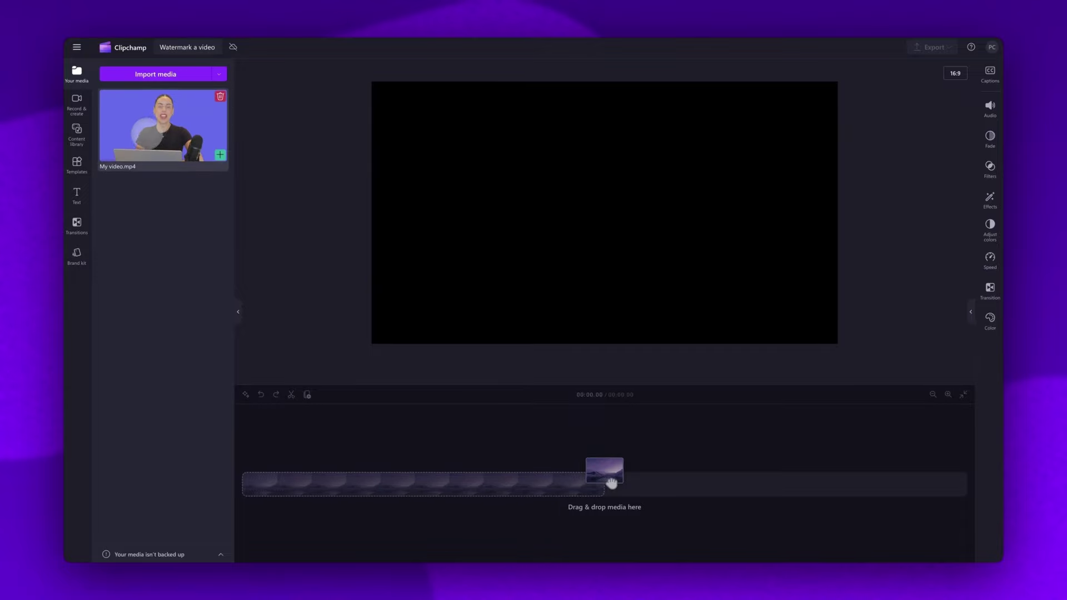
{"action": "mouse_move", "coordinate": [166, 139]}
{"action": "left_mouse_down"}
{"action": "mouse_move", "coordinate": [265, 145]}
{"action": "mouse_move", "coordinate": [320, 499]}
{"action": "left_mouse_up"}
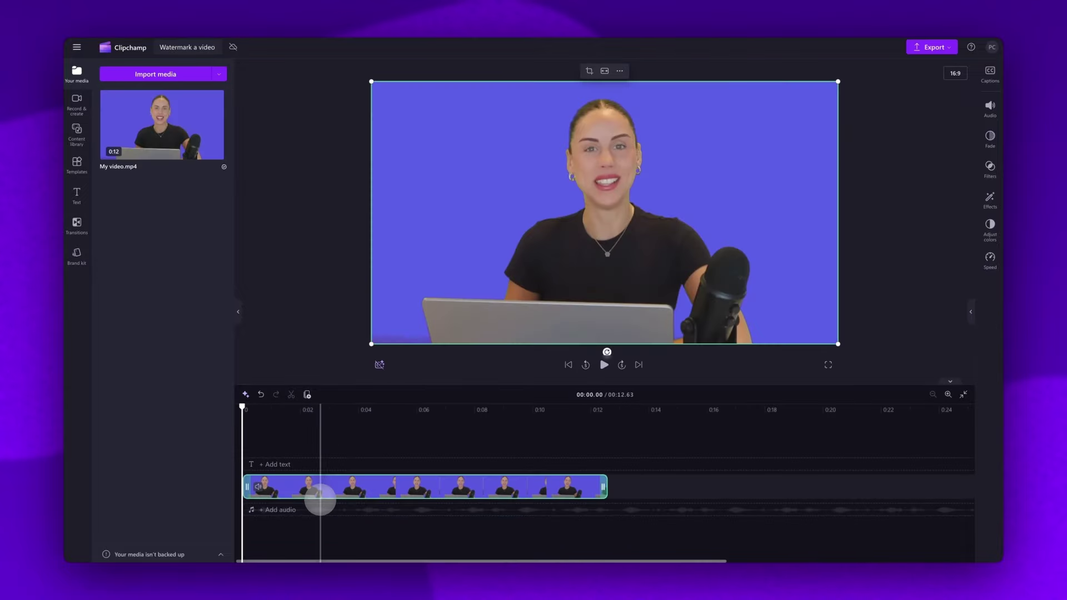
Set the playhead near 2.5 seconds and browse the Text library's plain text, title and caption styles
{"action": "left_click", "coordinate": [320, 499]}
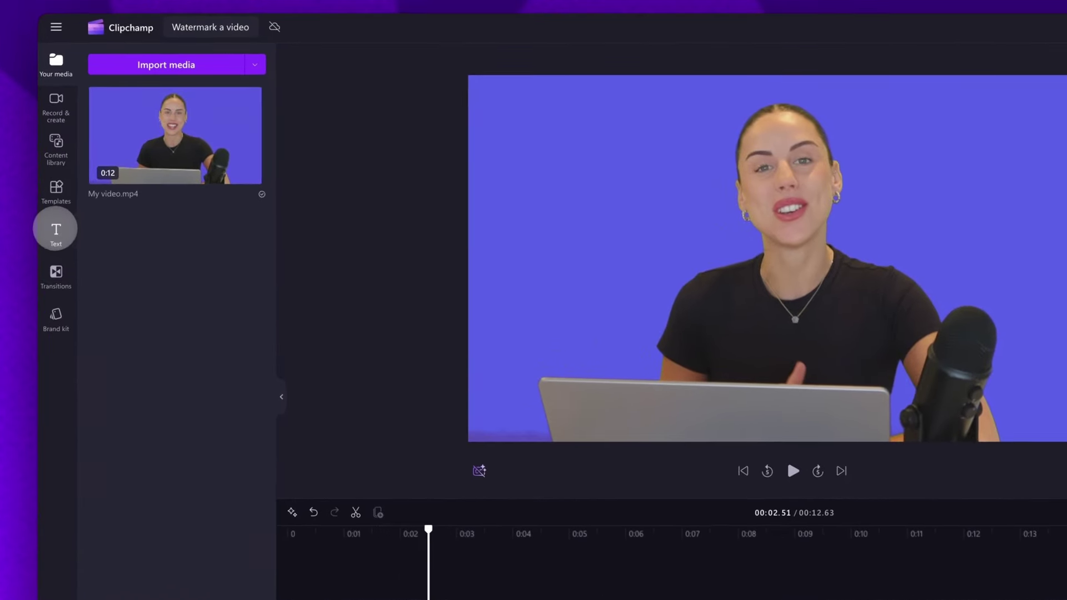
{"action": "left_click", "coordinate": [54, 230]}
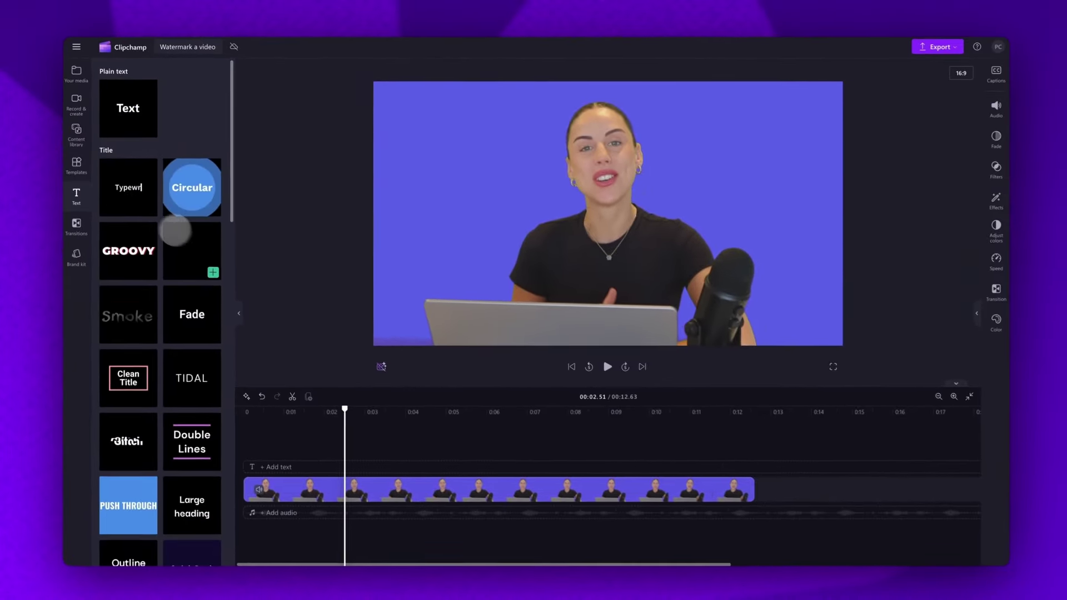
{"action": "scroll", "coordinate": [221, 283], "scroll_direction": "down", "scroll_amount": 1}
{"action": "scroll", "coordinate": [222, 289], "scroll_direction": "down", "scroll_amount": 5}
{"action": "scroll", "coordinate": [222, 290], "scroll_direction": "down", "scroll_amount": 10}
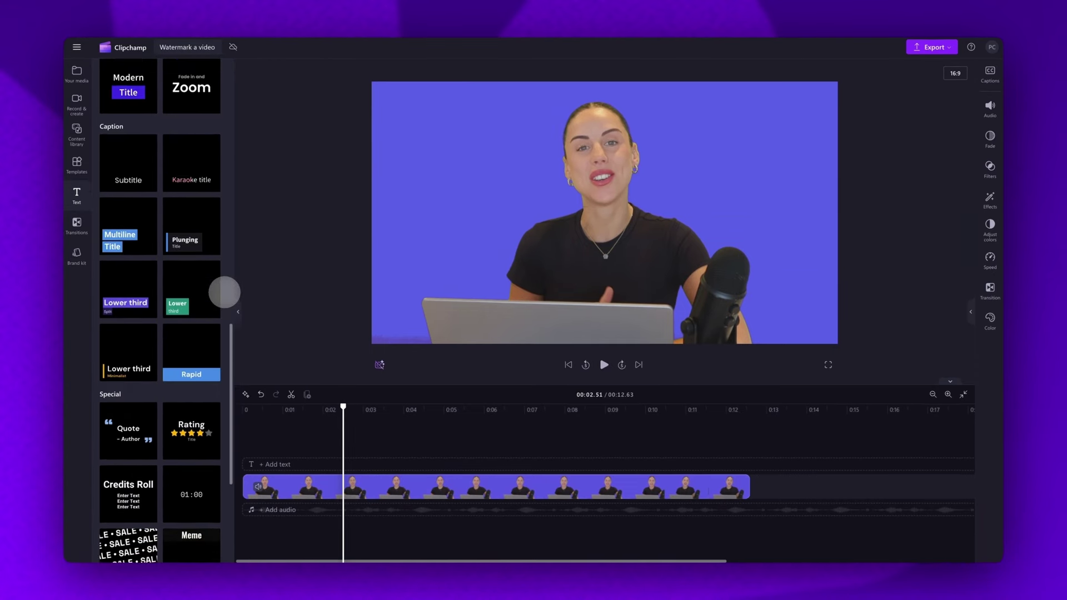
{"action": "scroll", "coordinate": [223, 292], "scroll_direction": "up", "scroll_amount": 3}
{"action": "scroll", "coordinate": [225, 292], "scroll_direction": "up", "scroll_amount": 5}
{"action": "scroll", "coordinate": [224, 292], "scroll_direction": "up", "scroll_amount": 5}
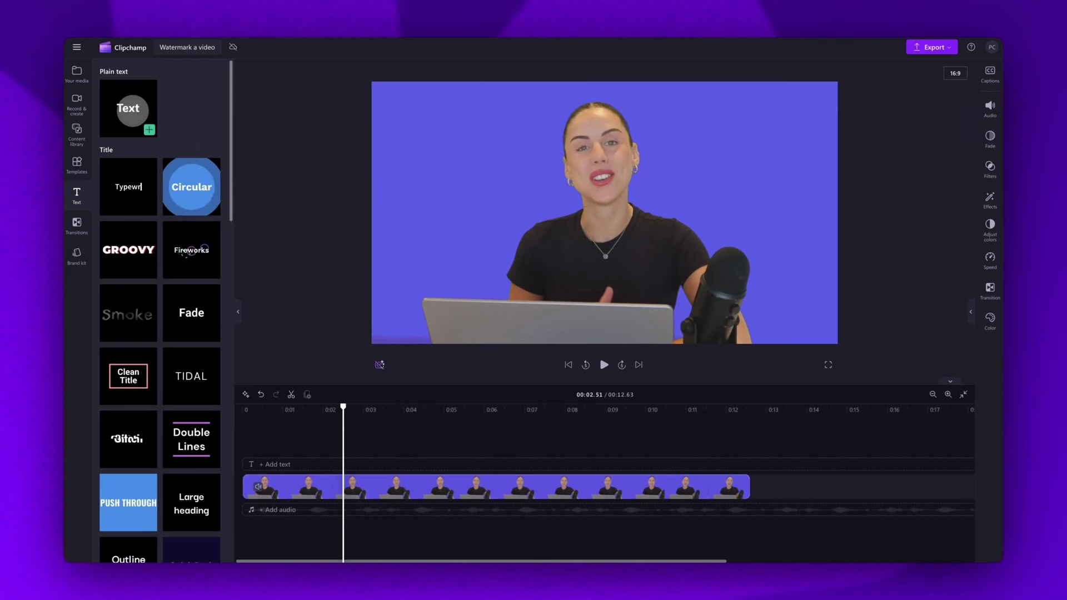
Add a Plain text layer above the video and stretch it to the video's end
{"action": "mouse_move", "coordinate": [123, 115]}
{"action": "left_mouse_down"}
{"action": "mouse_move", "coordinate": [257, 466]}
{"action": "mouse_move", "coordinate": [222, 438]}
{"action": "left_mouse_up"}
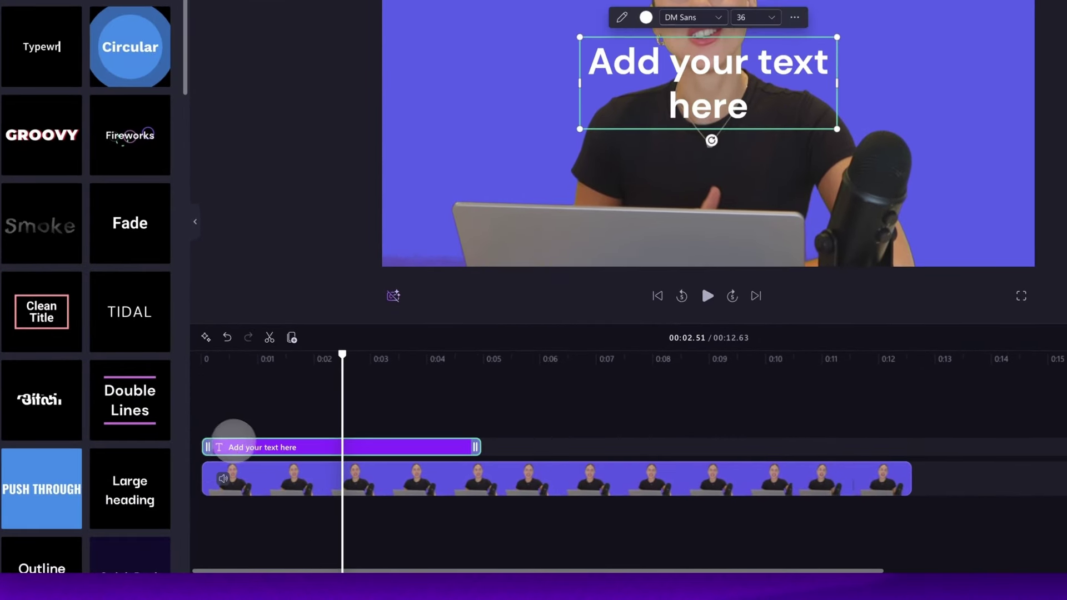
{"action": "left_click", "coordinate": [267, 470]}
{"action": "left_click", "coordinate": [270, 452]}
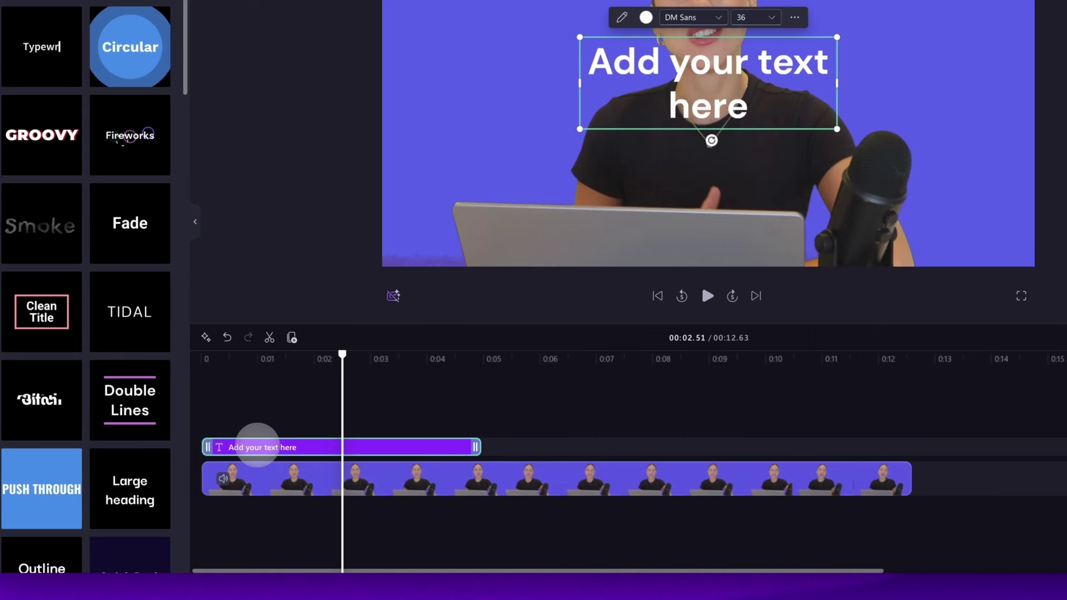
{"action": "left_click", "coordinate": [530, 469]}
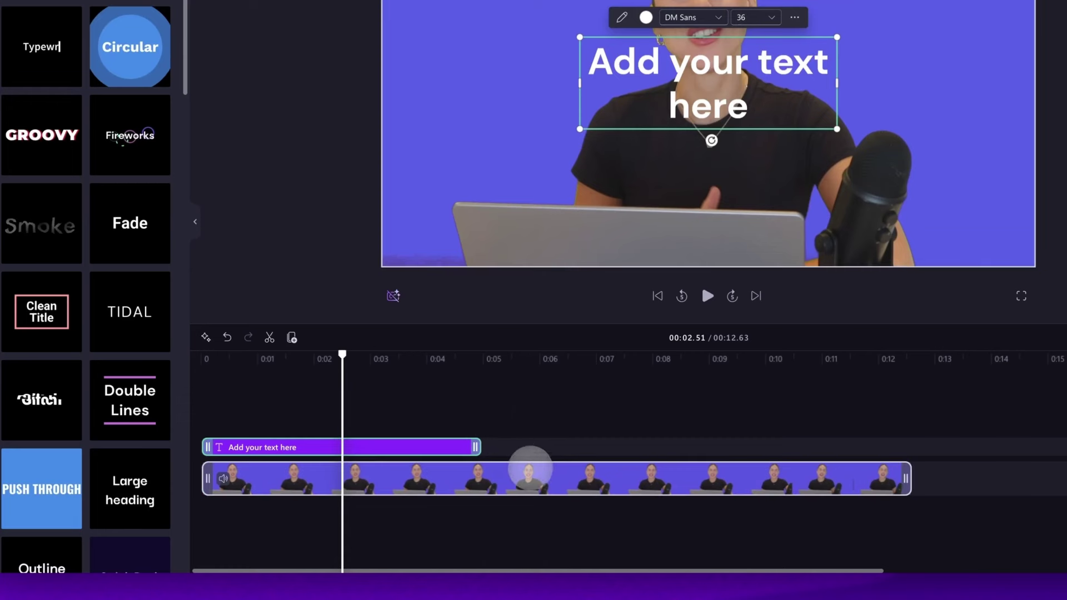
{"action": "left_click", "coordinate": [527, 446]}
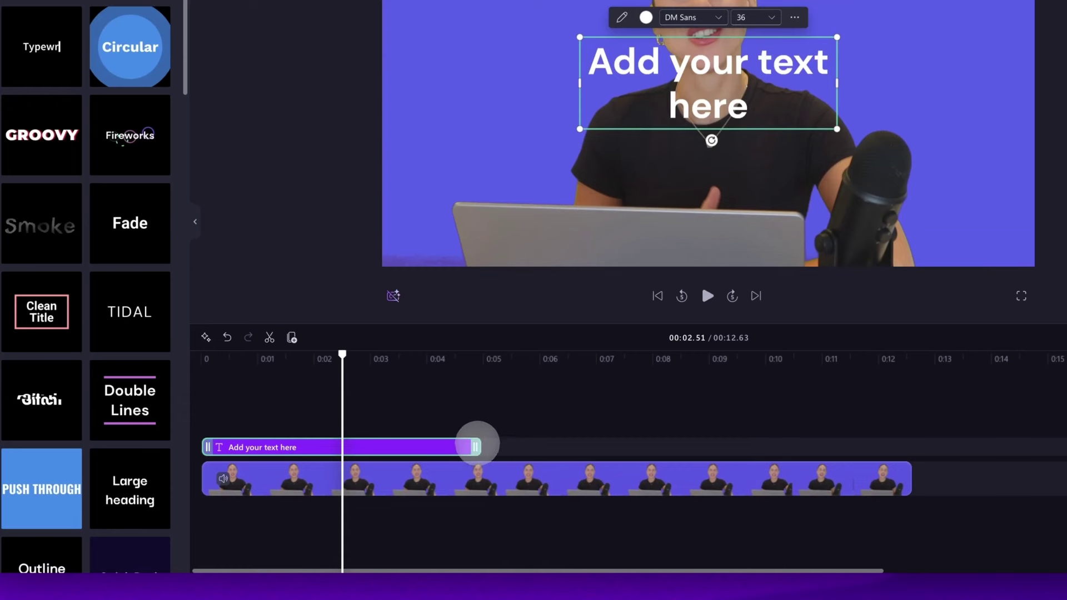
{"action": "left_click_drag", "start_coordinate": [476, 446], "coordinate": [905, 447]}
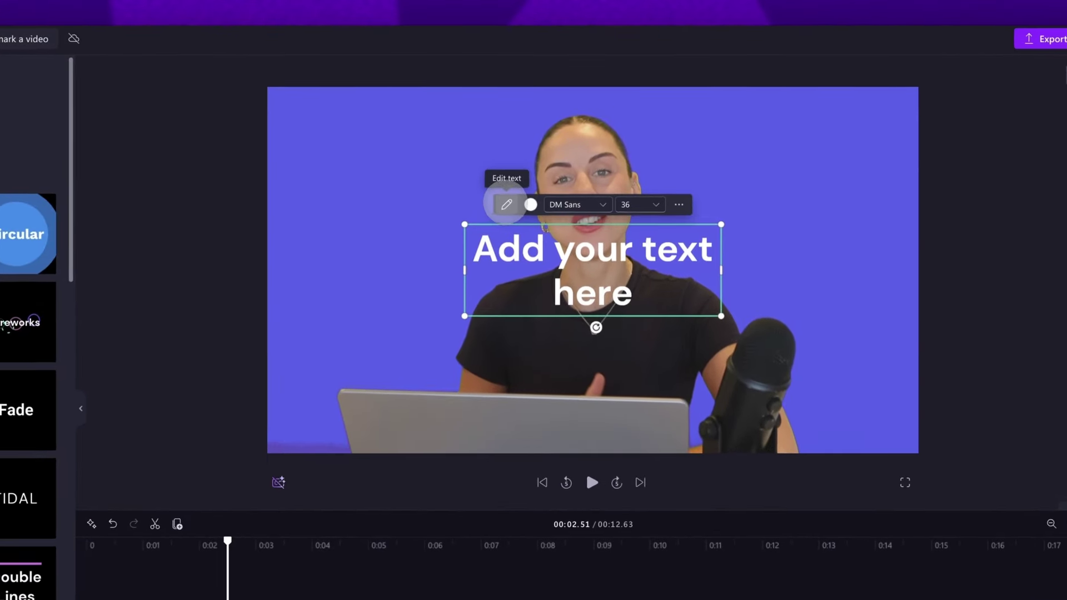
Replace the placeholder text with 'Clipchamp' and select all of it
{"action": "left_click", "coordinate": [506, 204]}
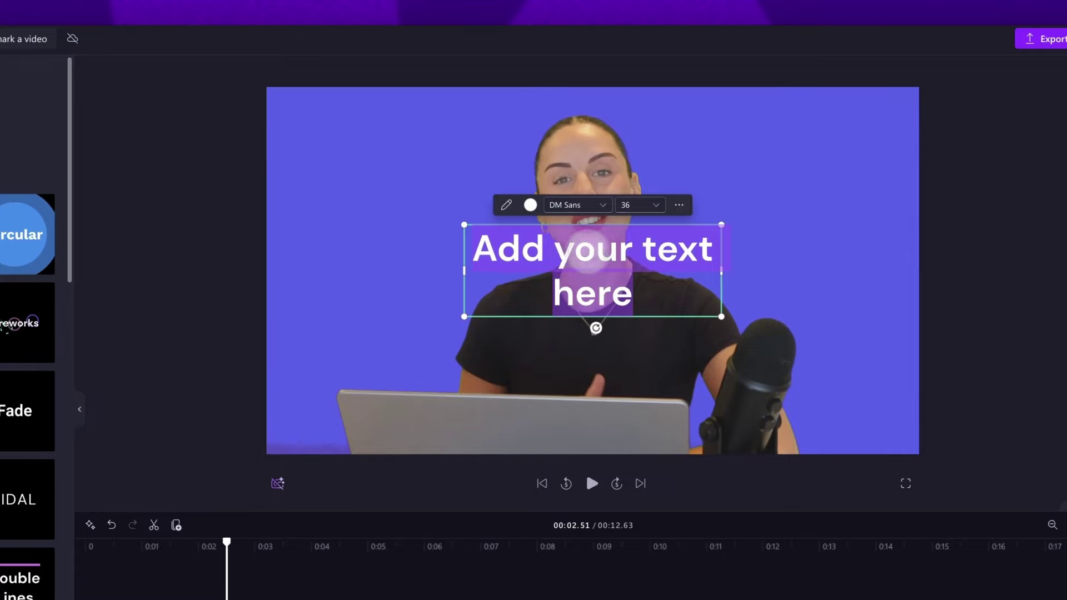
{"action": "type", "text": "Clipc"}
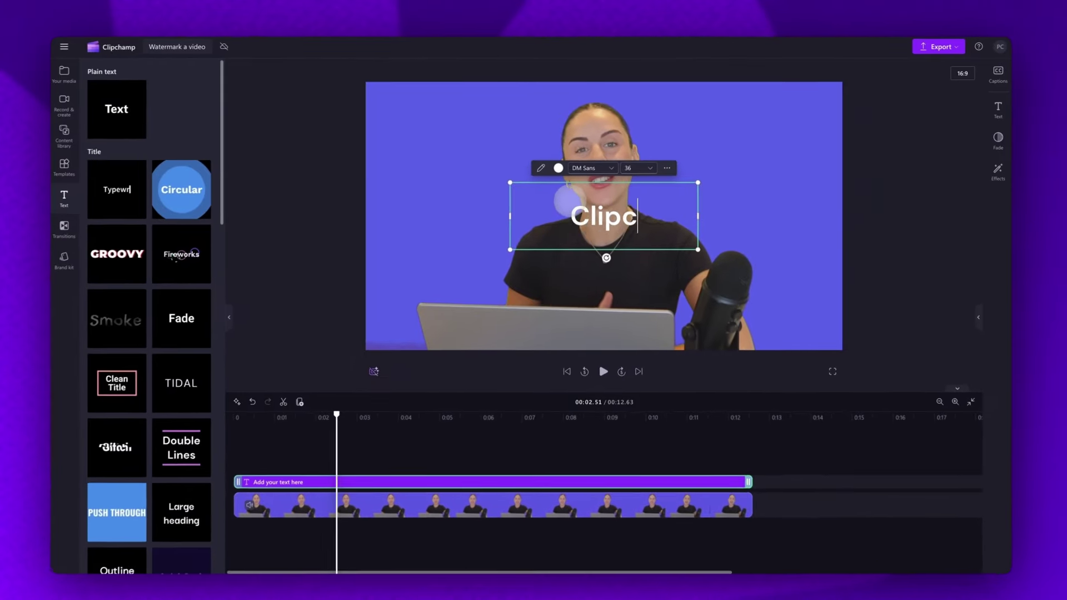
{"action": "type", "text": "hamp"}
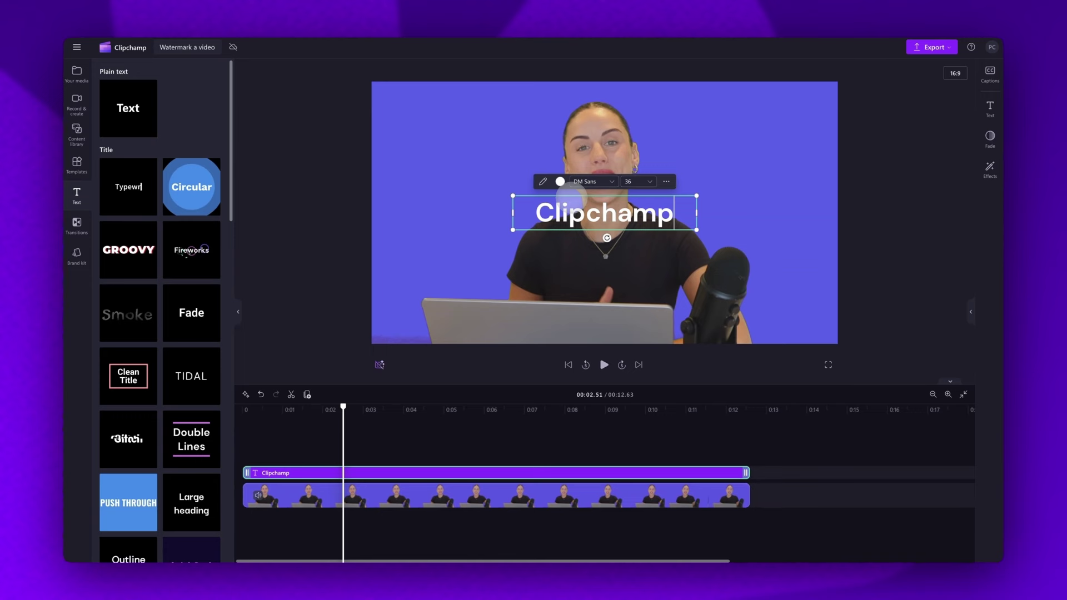
{"action": "key", "text": "ctrl+a"}
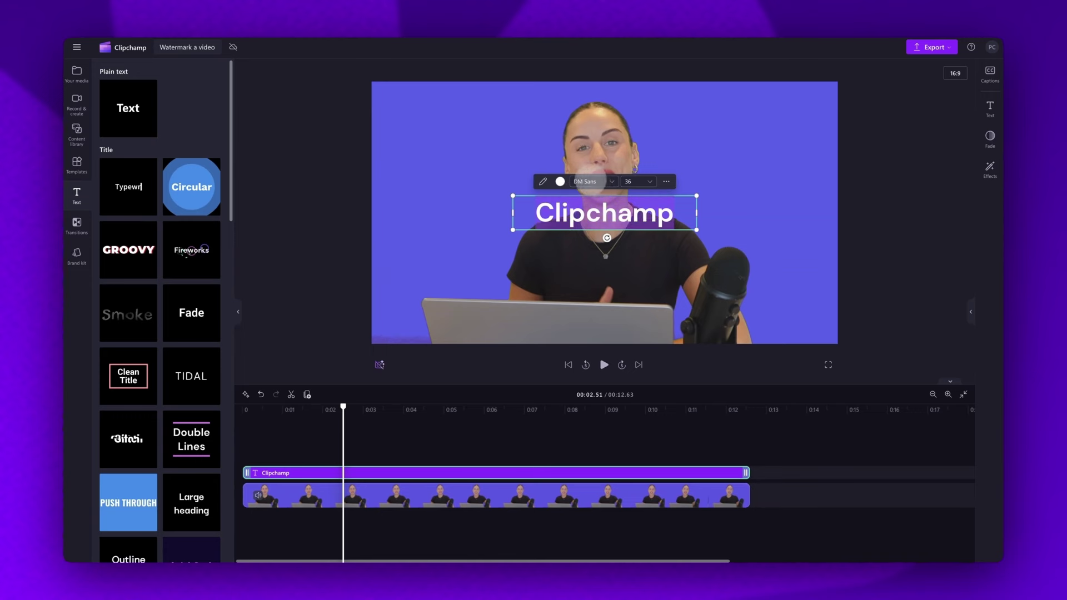
Try the Alfa Slab One, Crimson Text and Gasoek One fonts on the text
{"action": "left_click", "coordinate": [594, 181]}
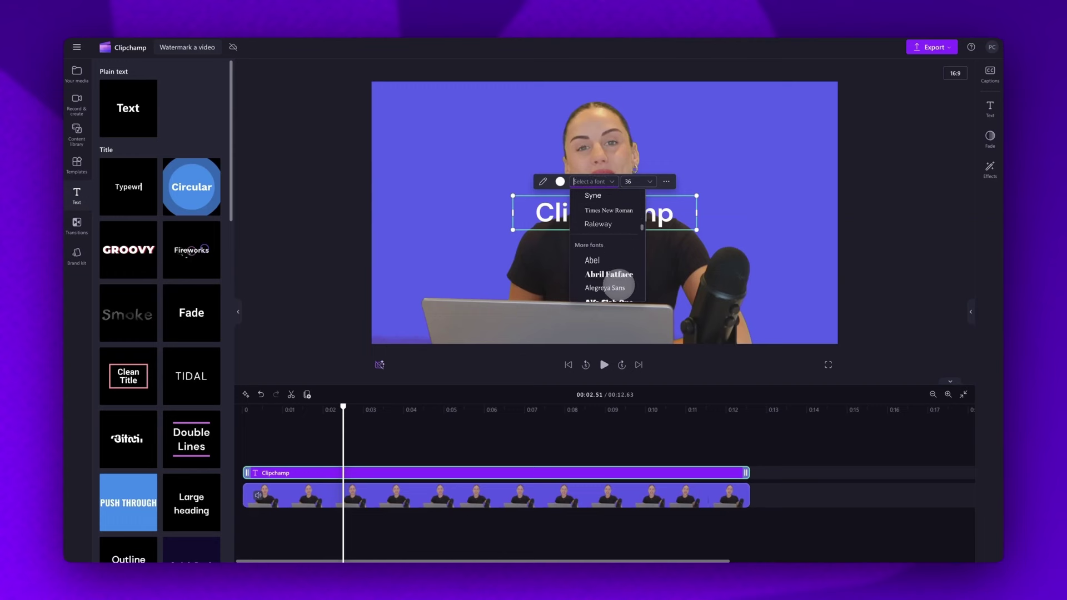
{"action": "left_click", "coordinate": [610, 242]}
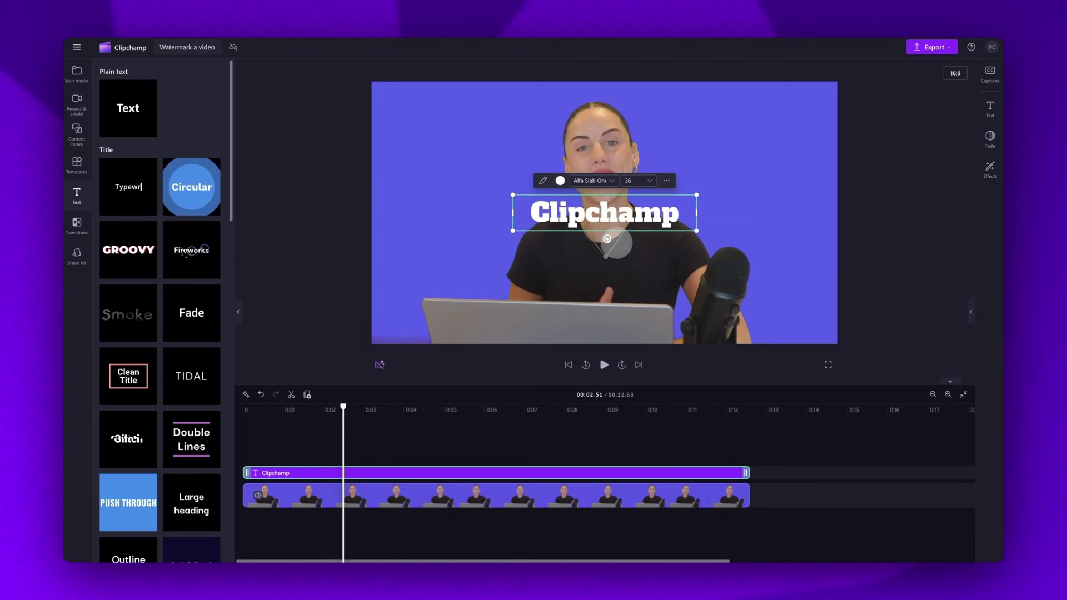
{"action": "left_click", "coordinate": [593, 182]}
{"action": "left_click", "coordinate": [612, 244]}
{"action": "left_click", "coordinate": [593, 181]}
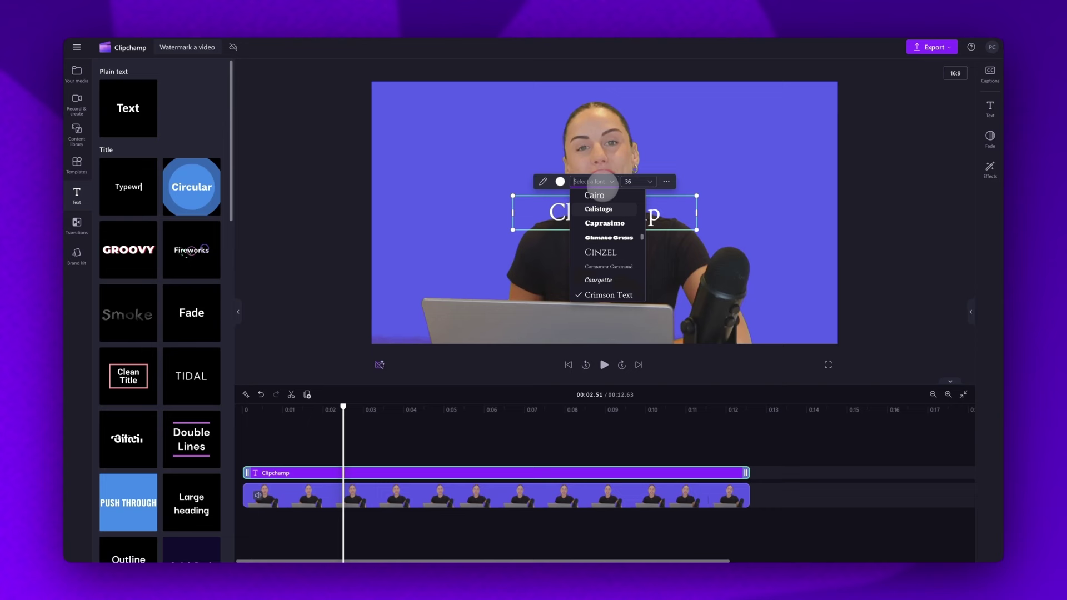
{"action": "left_click", "coordinate": [609, 280]}
Set the font to Segoe UI Var and widen the text box
{"action": "left_click", "coordinate": [605, 180]}
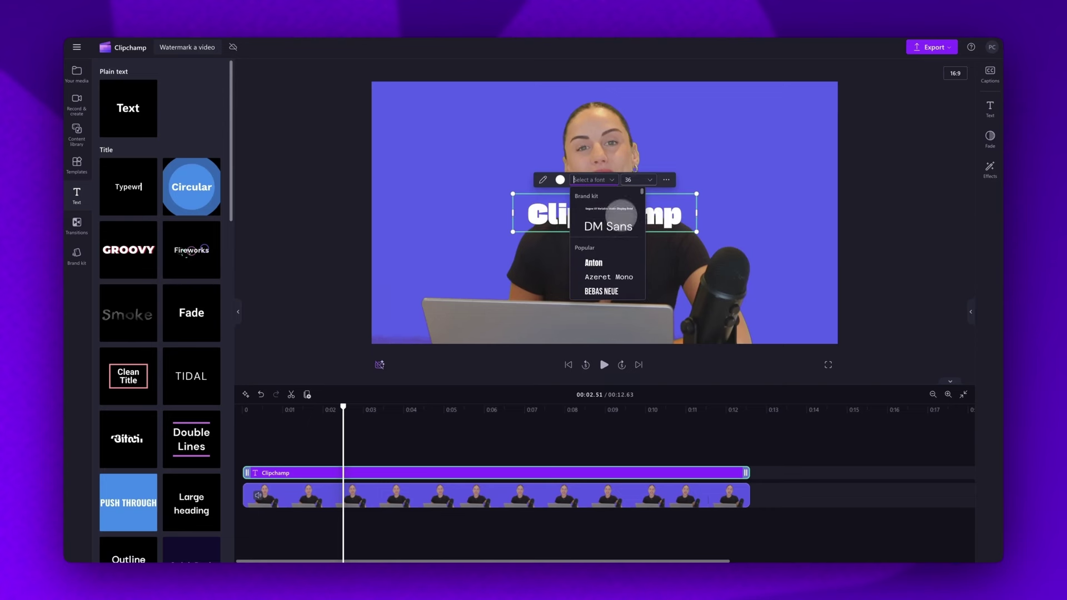
{"action": "left_click", "coordinate": [603, 208]}
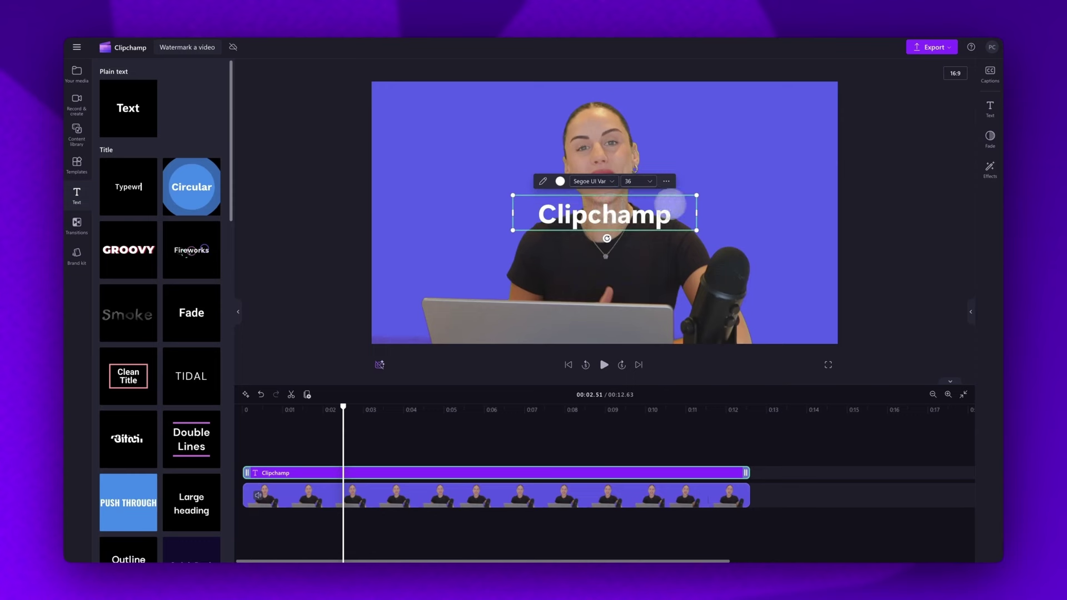
{"action": "mouse_move", "coordinate": [697, 196]}
{"action": "left_mouse_down"}
{"action": "mouse_move", "coordinate": [826, 194]}
{"action": "mouse_move", "coordinate": [679, 275]}
{"action": "mouse_move", "coordinate": [845, 100]}
{"action": "mouse_move", "coordinate": [570, 147]}
{"action": "mouse_move", "coordinate": [793, 210]}
{"action": "mouse_move", "coordinate": [735, 193]}
{"action": "left_mouse_up"}
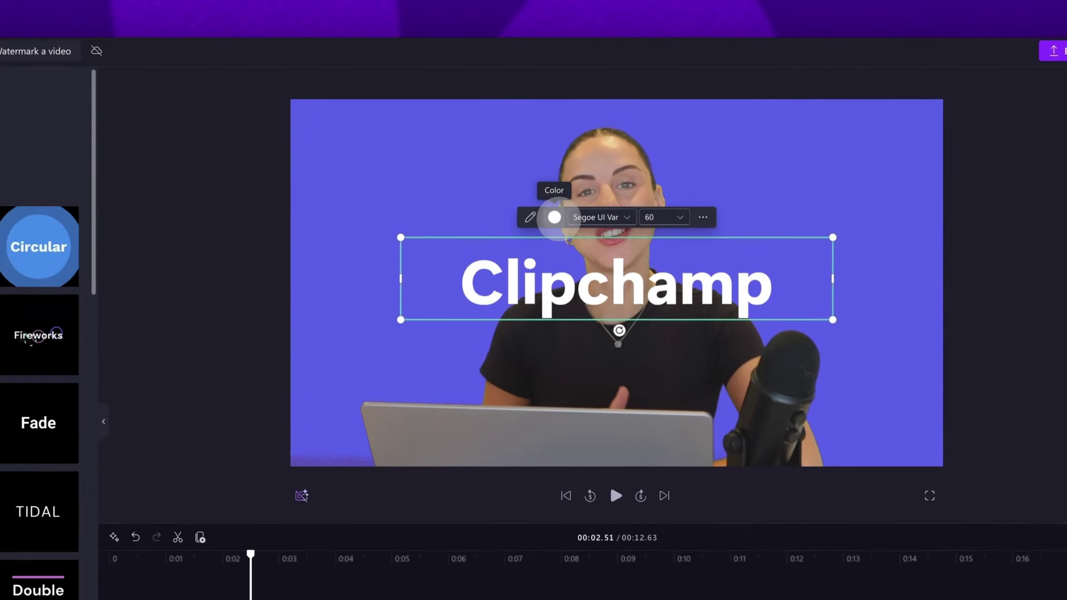
Try yellow, blue and pink preset colours on the watermark text
{"action": "left_click", "coordinate": [554, 217]}
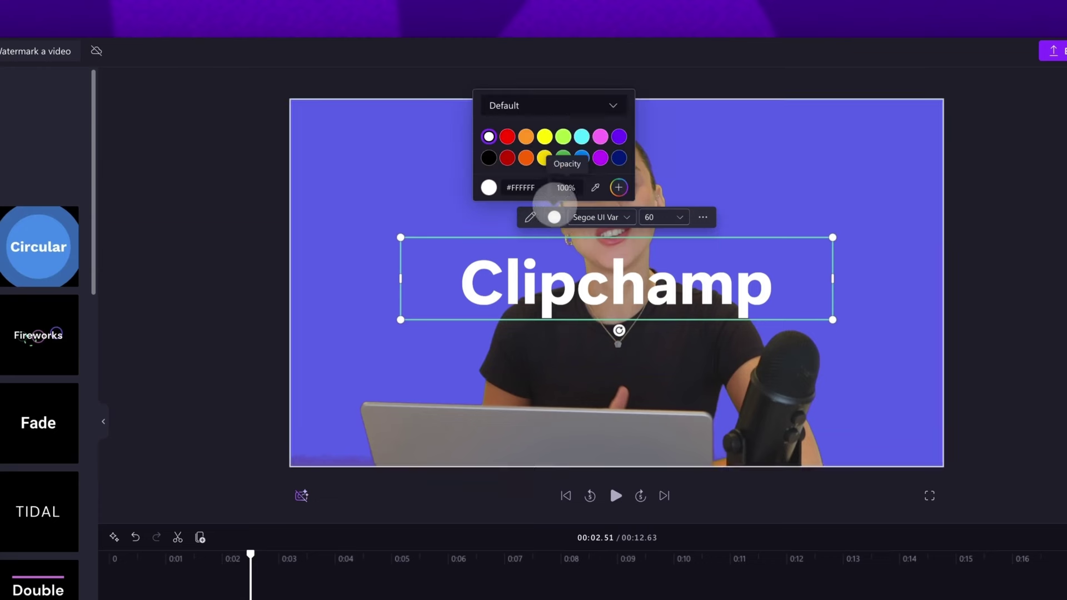
{"action": "left_click", "coordinate": [545, 158]}
{"action": "left_click", "coordinate": [582, 158]}
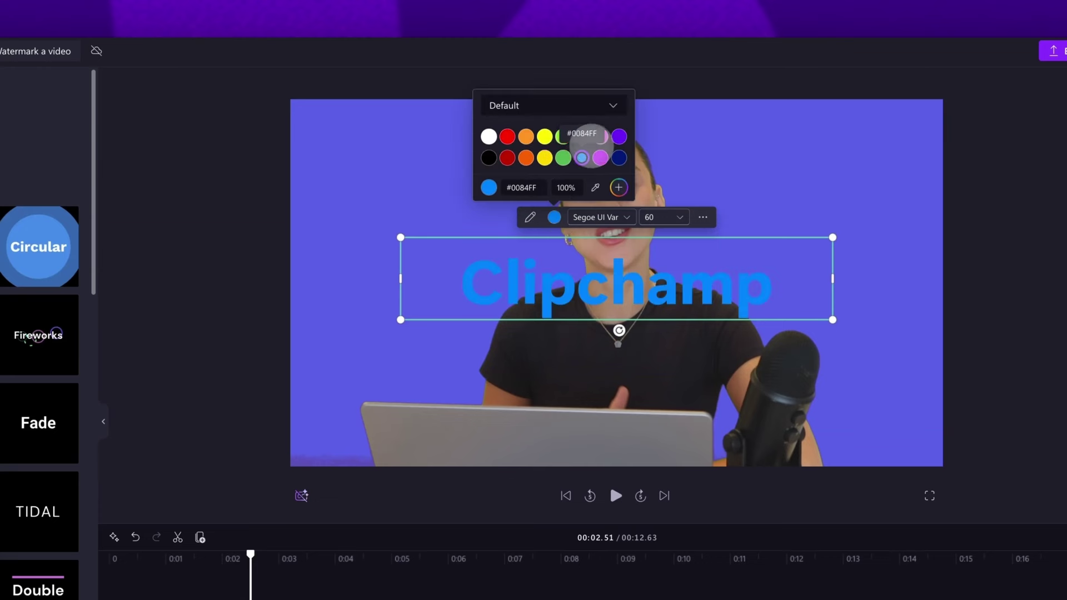
{"action": "left_click", "coordinate": [600, 136]}
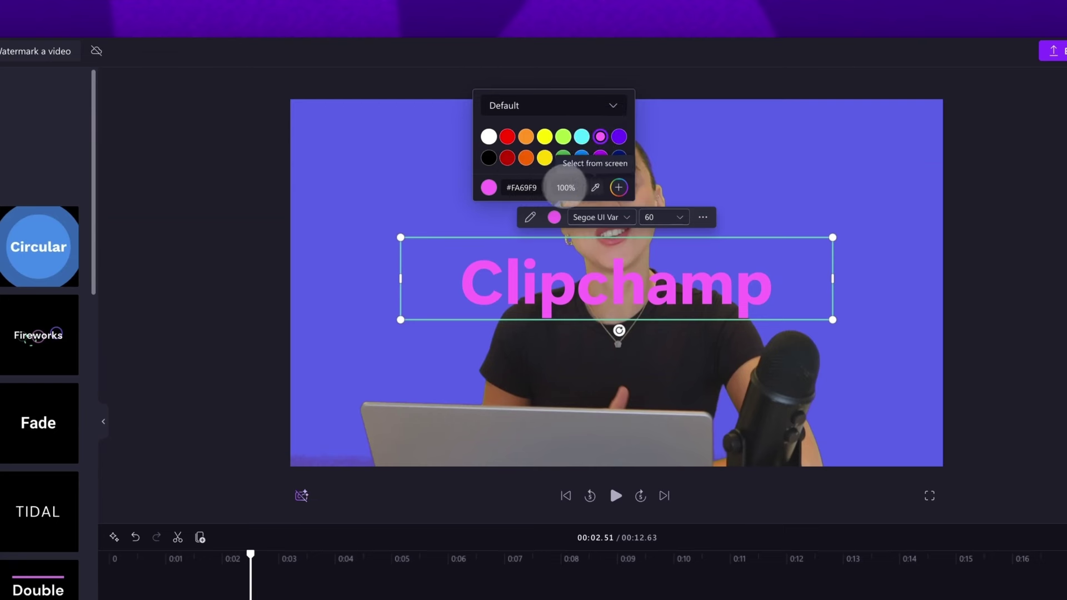
Set a custom pure white (#FFFFFF) colour and lower opacity to about 18%
{"action": "left_click", "coordinate": [619, 188]}
{"action": "left_click_drag", "start_coordinate": [601, 86], "coordinate": [564, 78]}
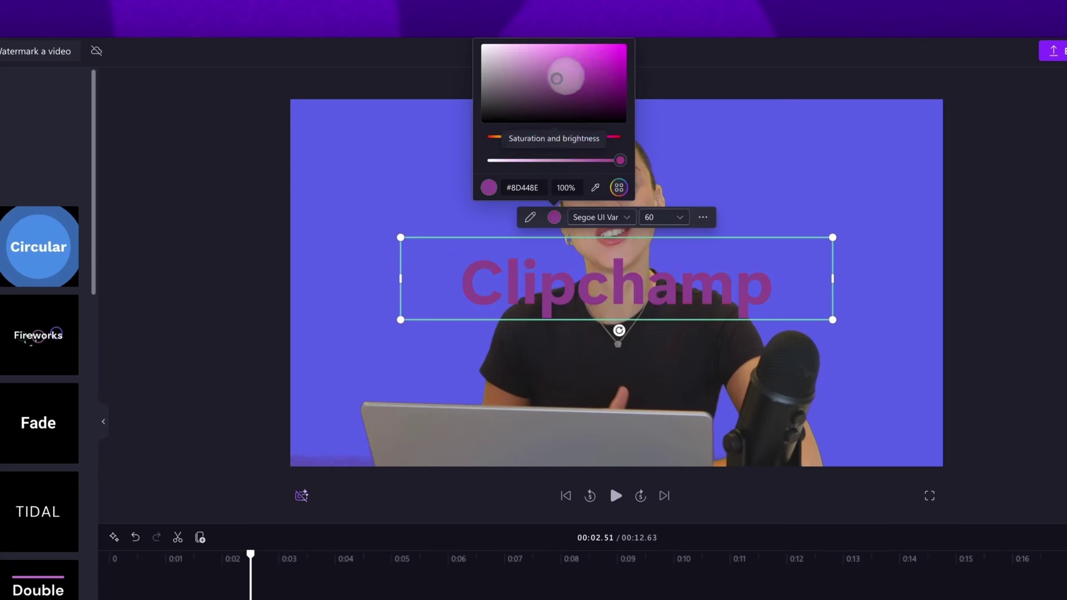
{"action": "left_click_drag", "start_coordinate": [615, 136], "coordinate": [530, 136]}
{"action": "left_click_drag", "start_coordinate": [567, 69], "coordinate": [463, 29]}
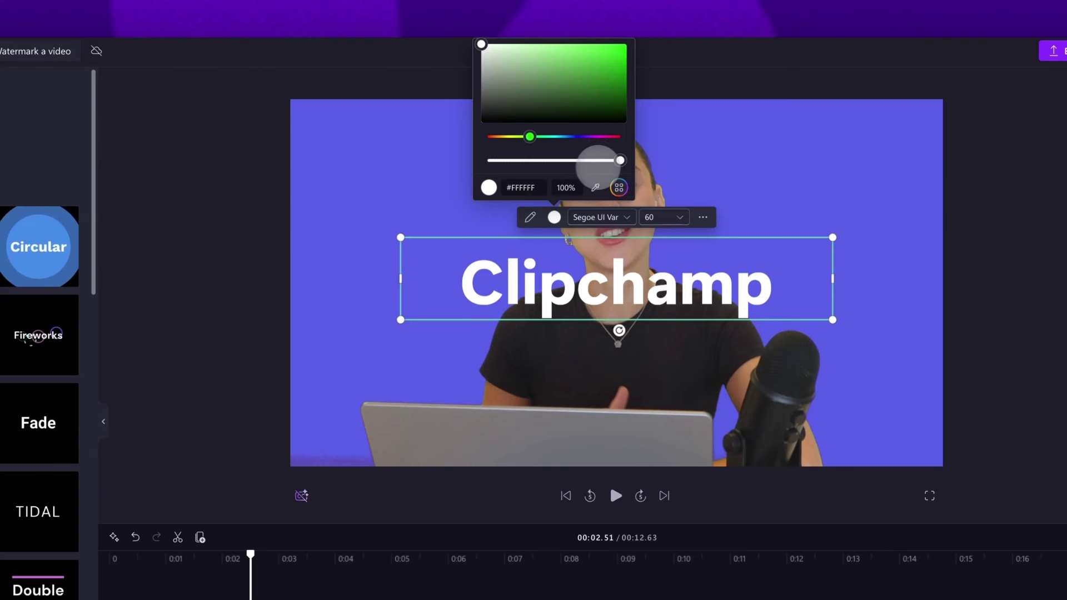
{"action": "mouse_move", "coordinate": [620, 160]}
{"action": "left_mouse_down"}
{"action": "mouse_move", "coordinate": [493, 160]}
{"action": "mouse_move", "coordinate": [533, 160]}
{"action": "mouse_move", "coordinate": [505, 160]}
{"action": "mouse_move", "coordinate": [530, 126]}
{"action": "left_mouse_up"}
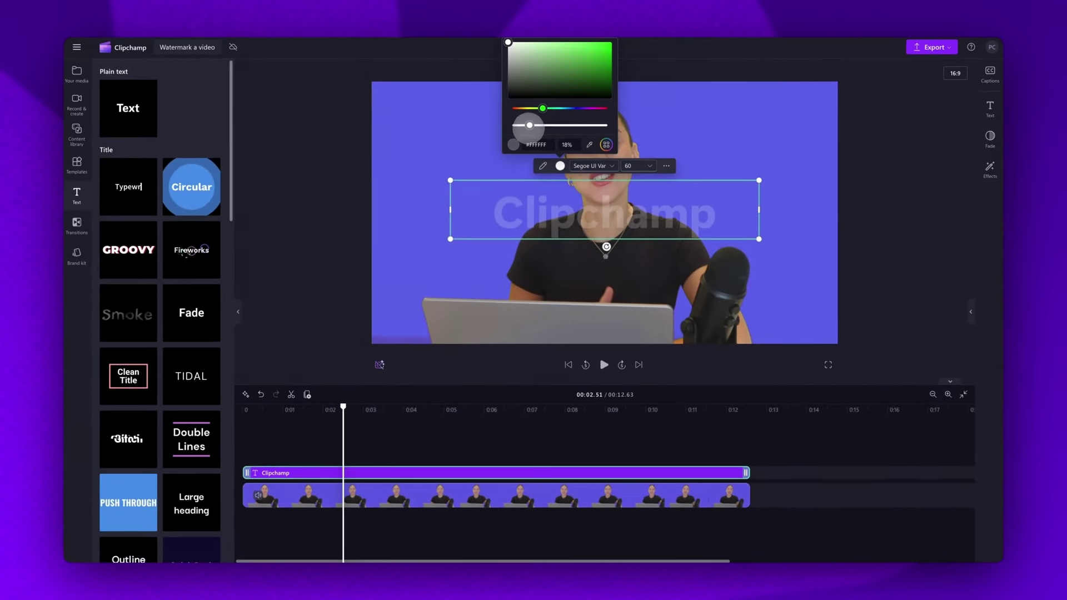
Play the preview from the start, then pause it
{"action": "left_click", "coordinate": [567, 365]}
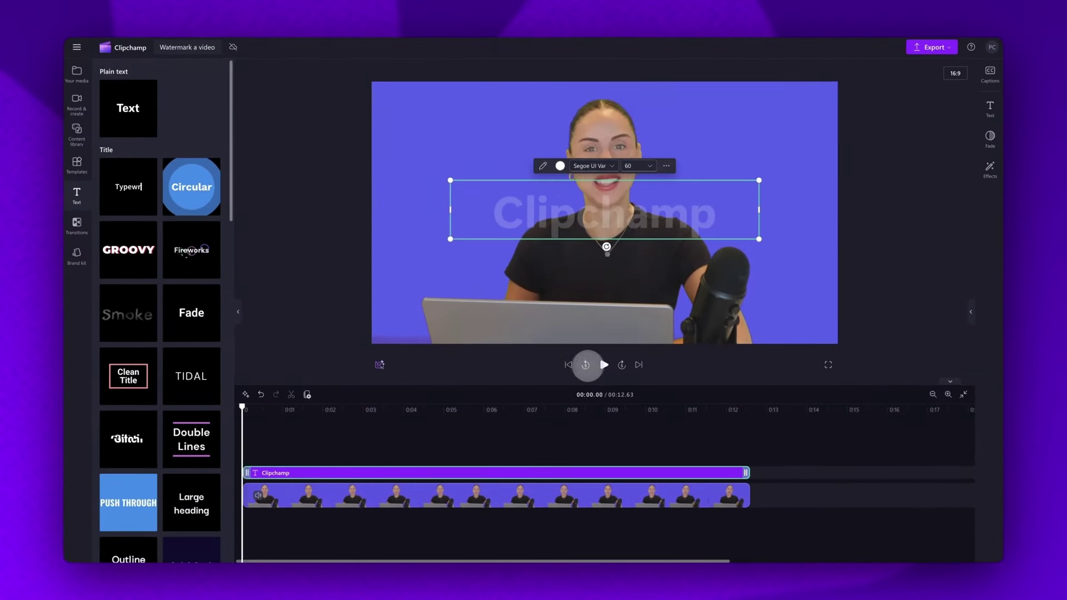
{"action": "left_click", "coordinate": [604, 365]}
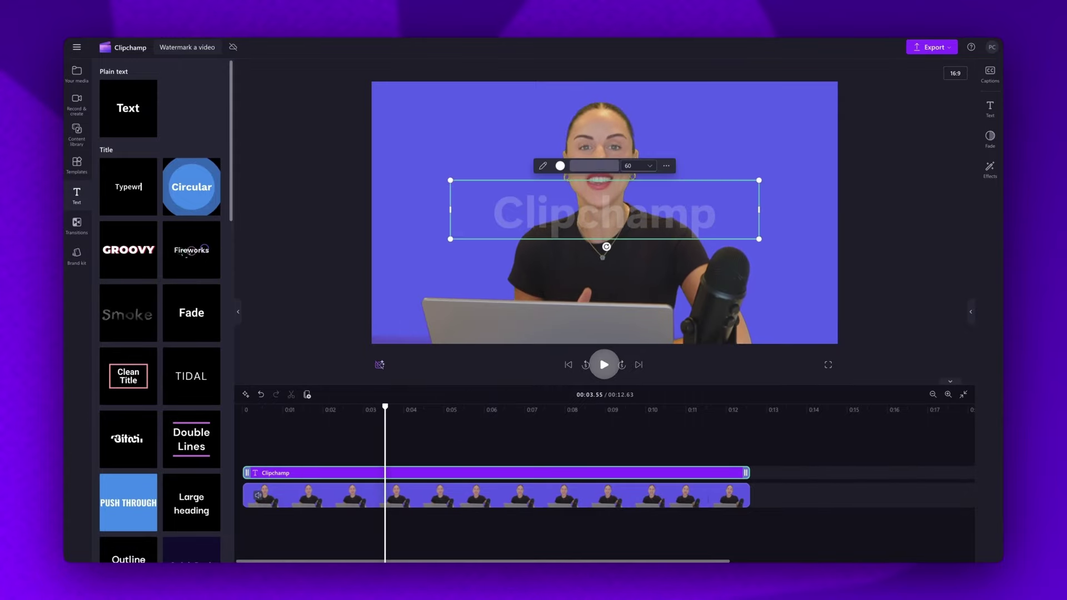
{"action": "key", "text": "space"}
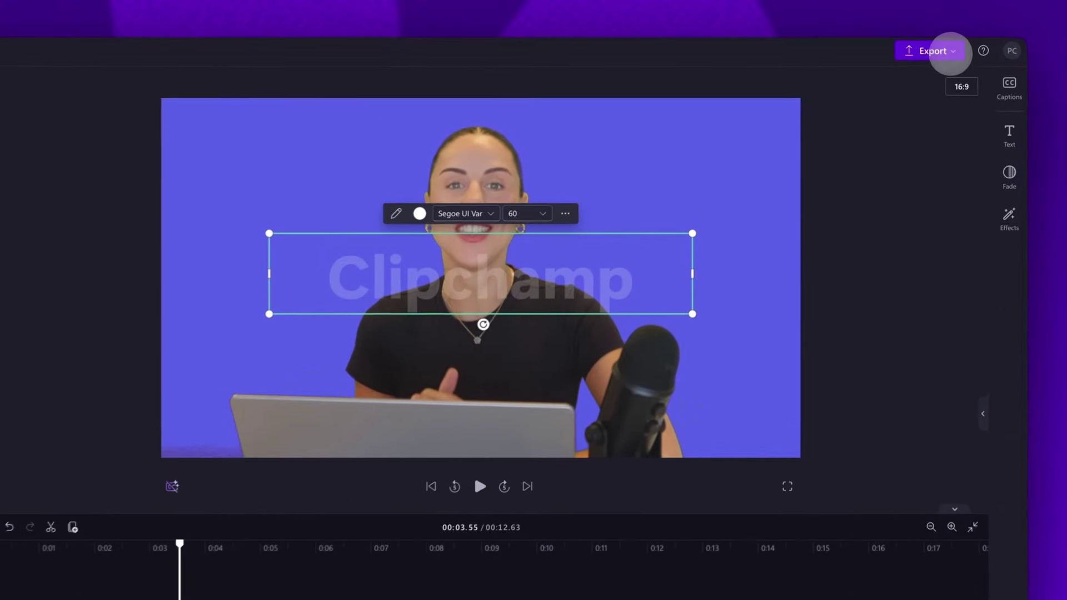
Export the video as MP4 at a chosen quality
{"action": "left_click", "coordinate": [932, 51]}
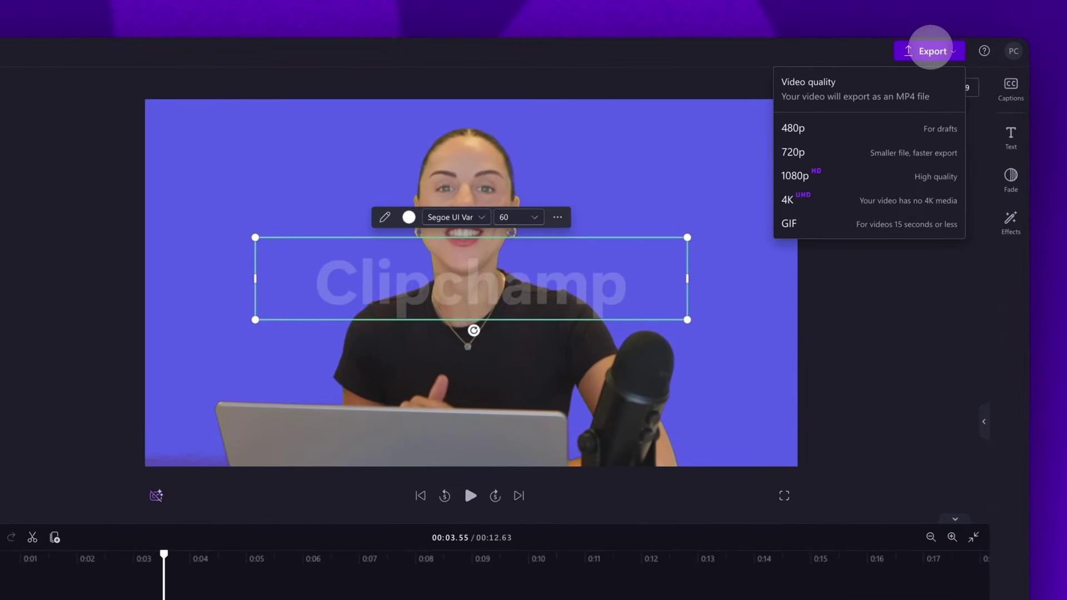
{"action": "left_click", "coordinate": [841, 173]}
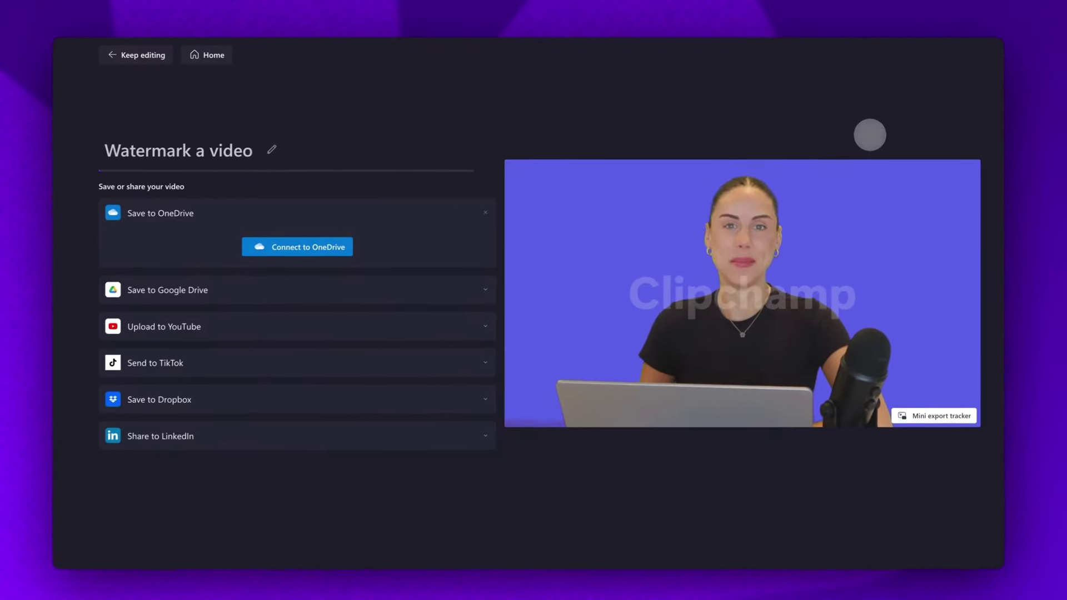